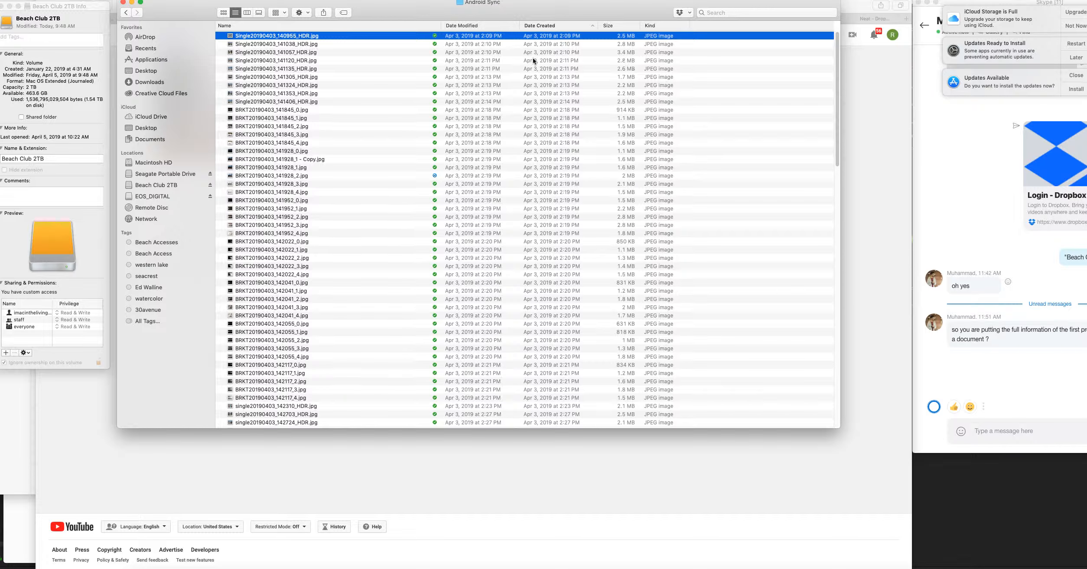
left_click_drag(503, 9, 508, 10)
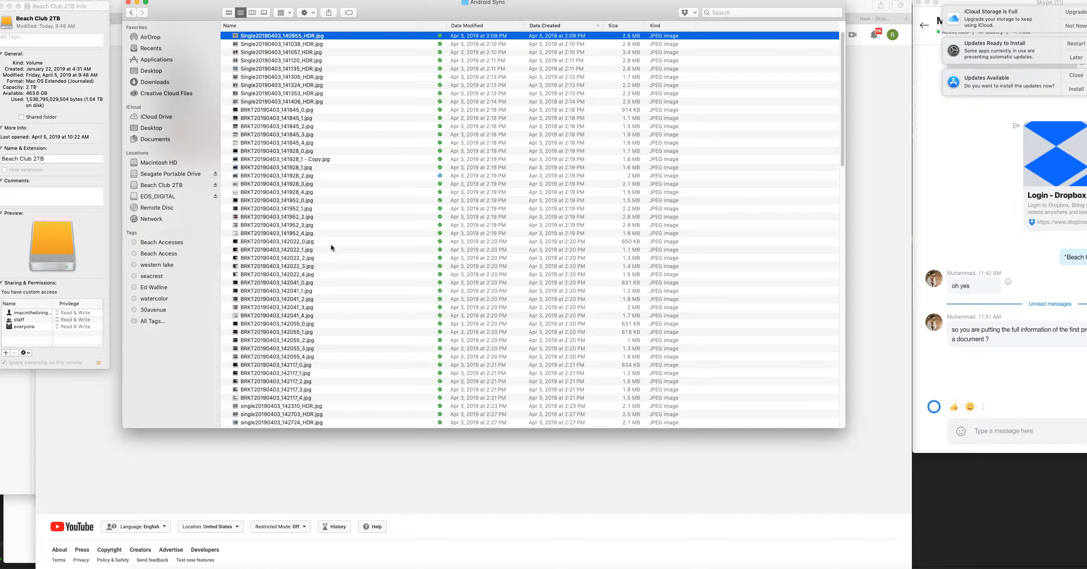
scroll(331, 245, "down", 20)
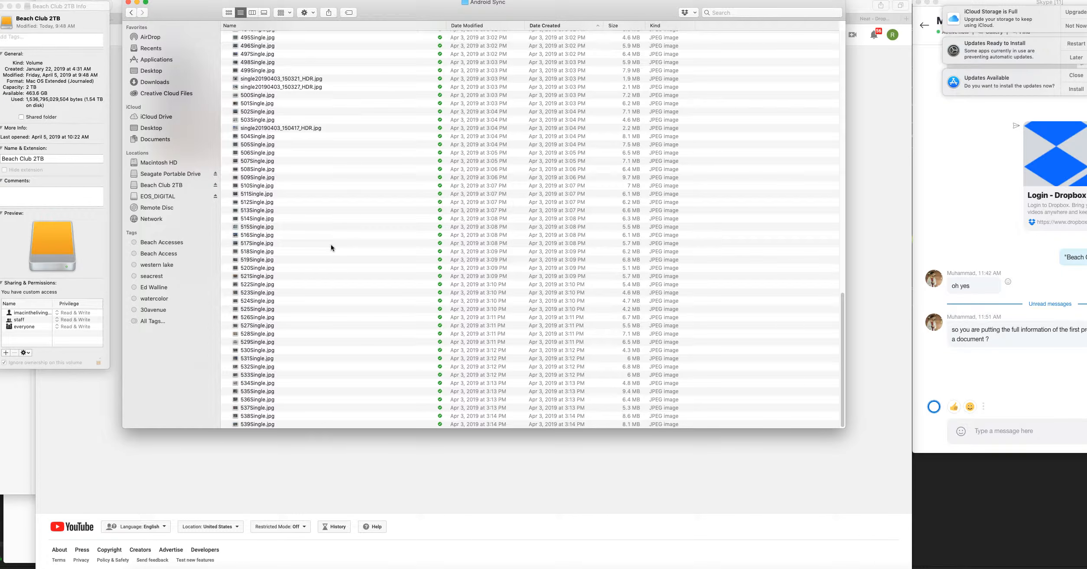
scroll(331, 244, "up", 20)
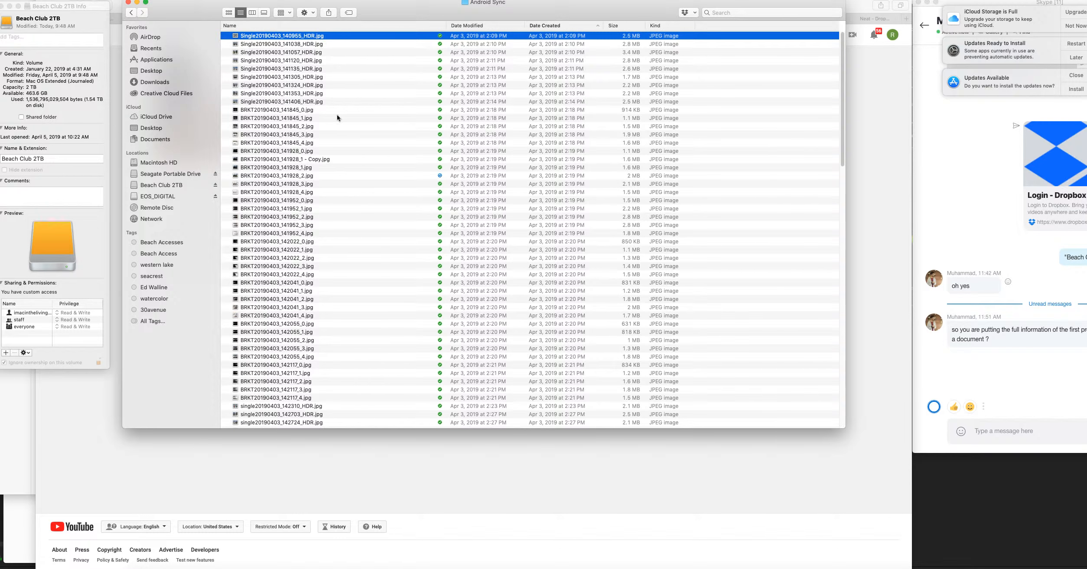
left_click(311, 76)
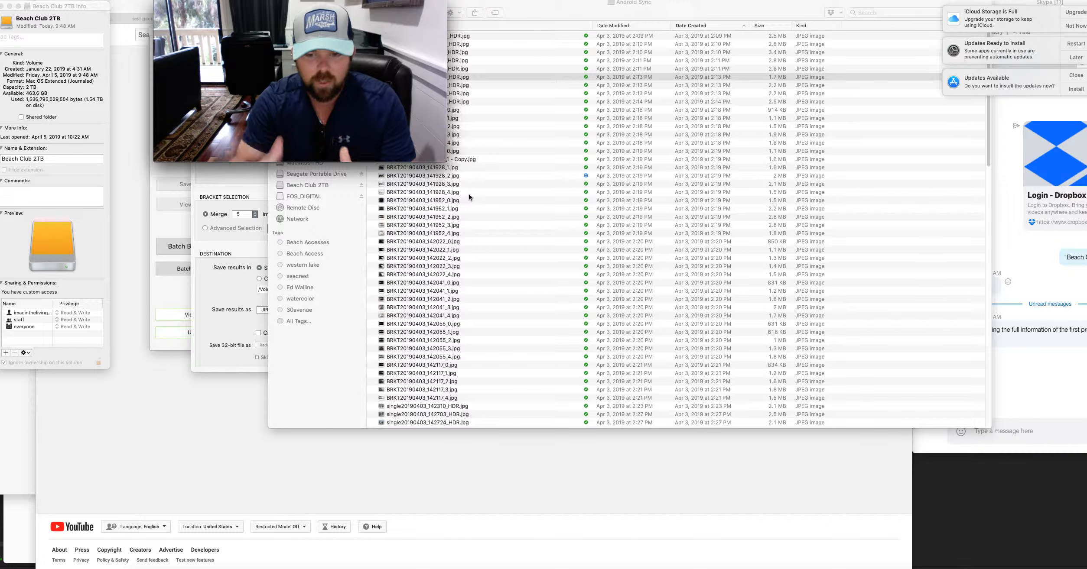
left_click(494, 203)
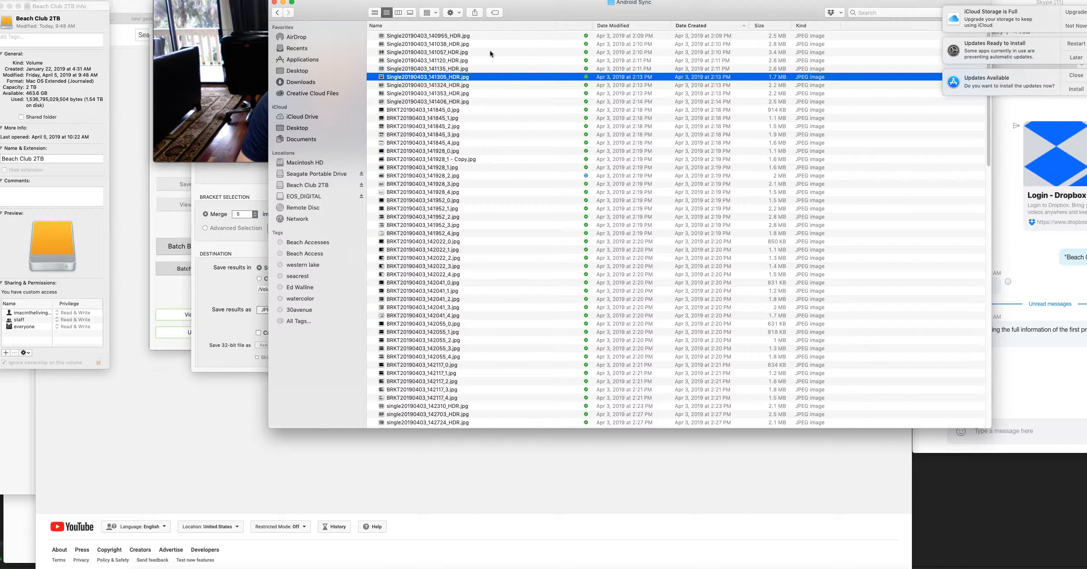
left_click(201, 59)
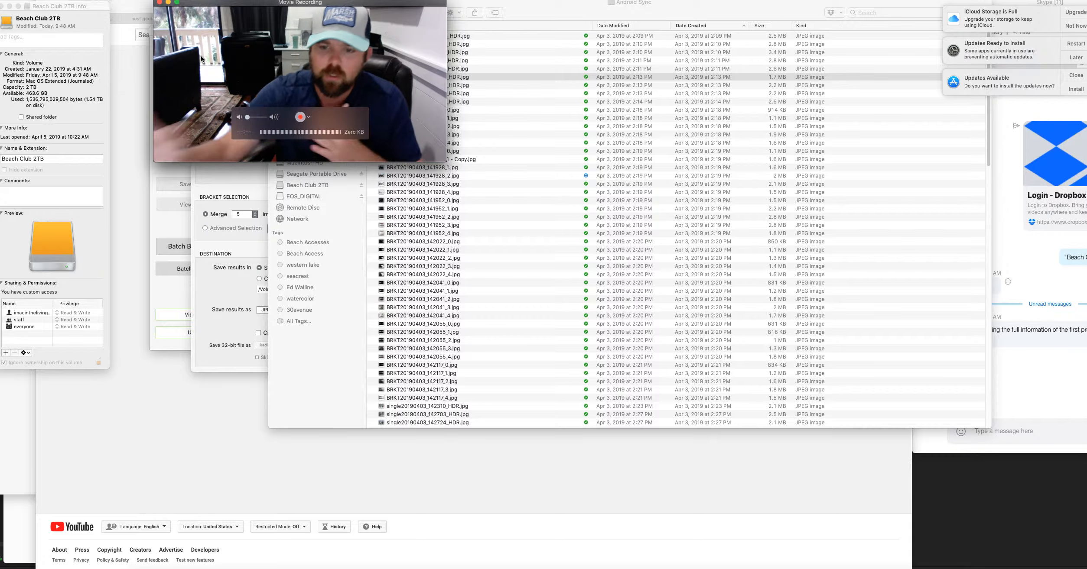
left_click(413, 252)
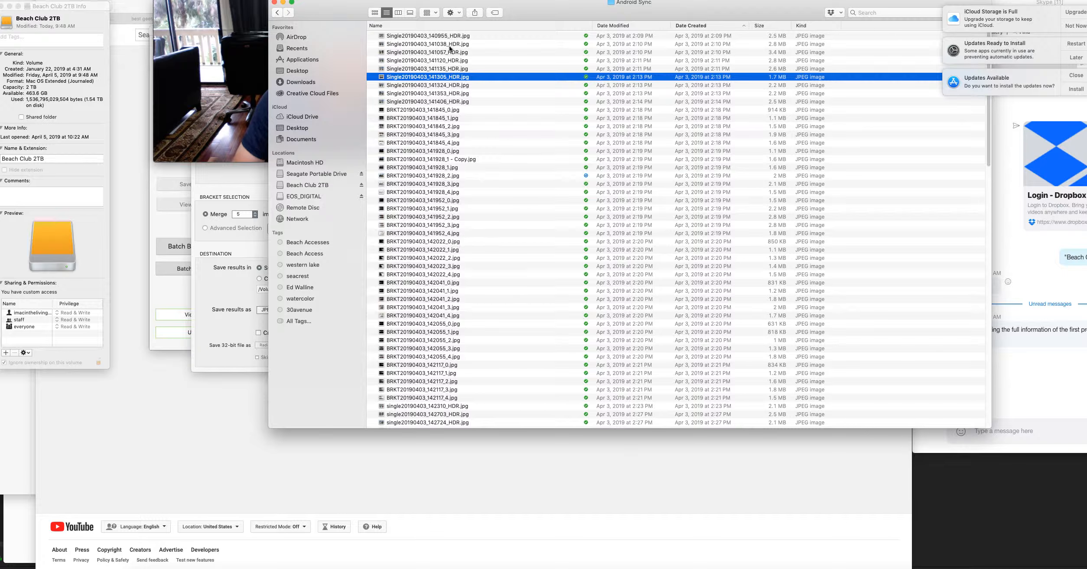
Reposition the Android Sync folder window and sort its files by name in descending order.
left_click_drag(552, 10, 468, 12)
left_click(363, 27)
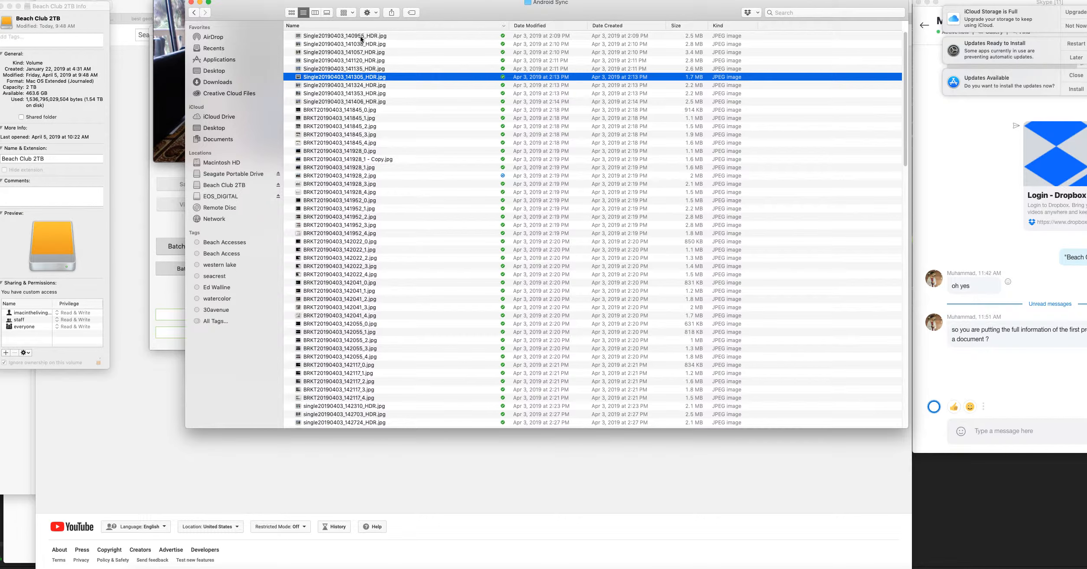
left_click(360, 35)
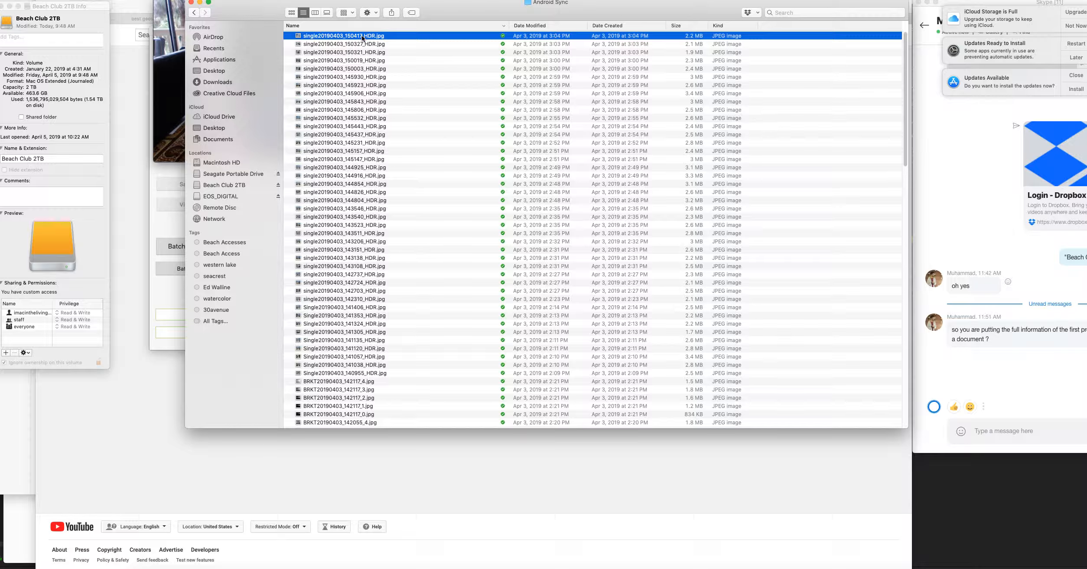
Review the single HDR photos in the file list and preview single20190403_150417_HDR.jpg.
left_click(392, 373)
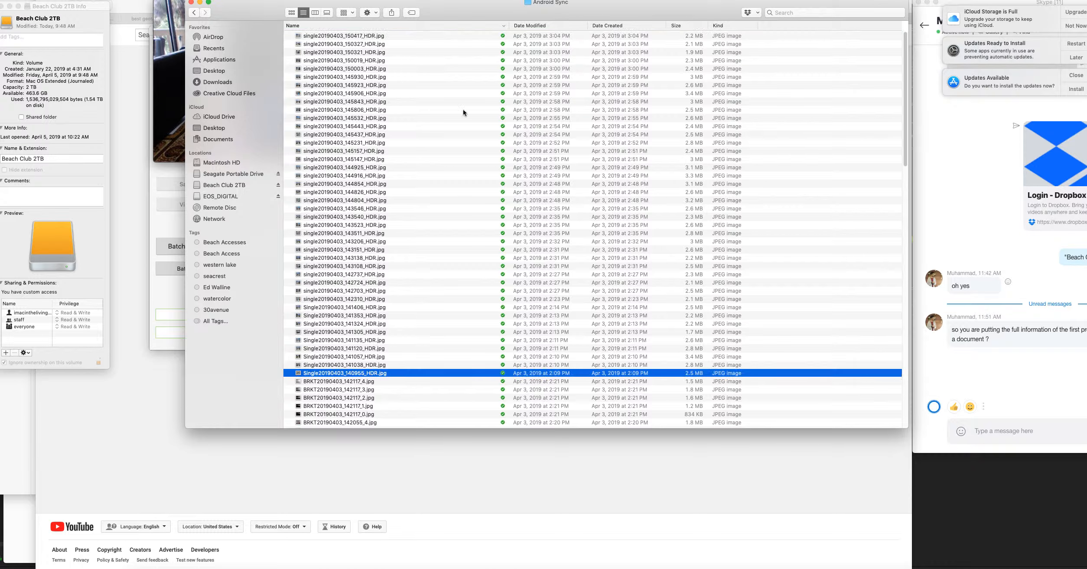
scroll(443, 354, "down", 5)
scroll(446, 356, "up", 5)
scroll(455, 288, "down", 15)
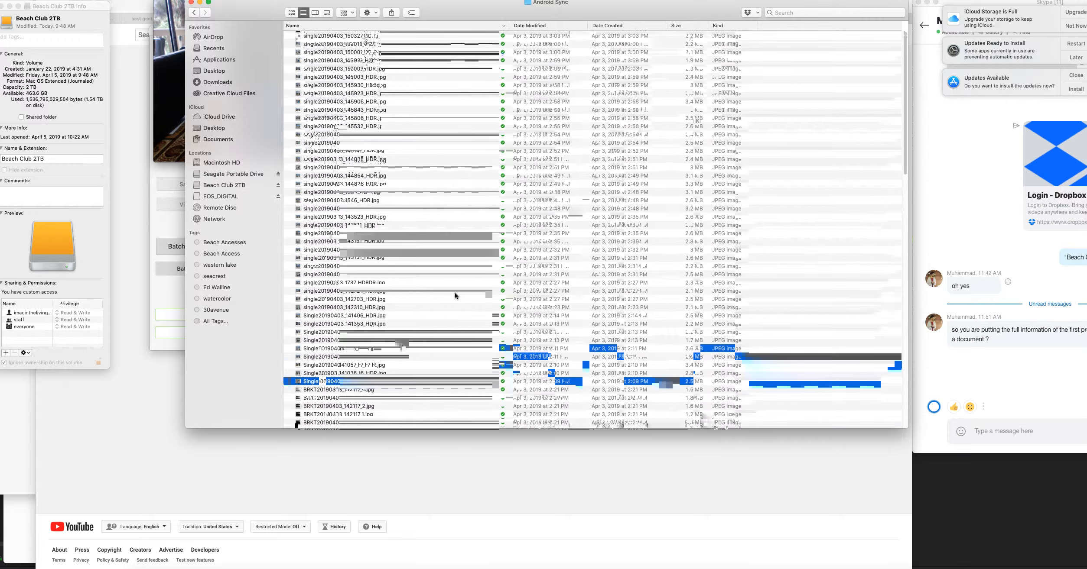
scroll(401, 344, "up", 5)
scroll(401, 345, "up", 5)
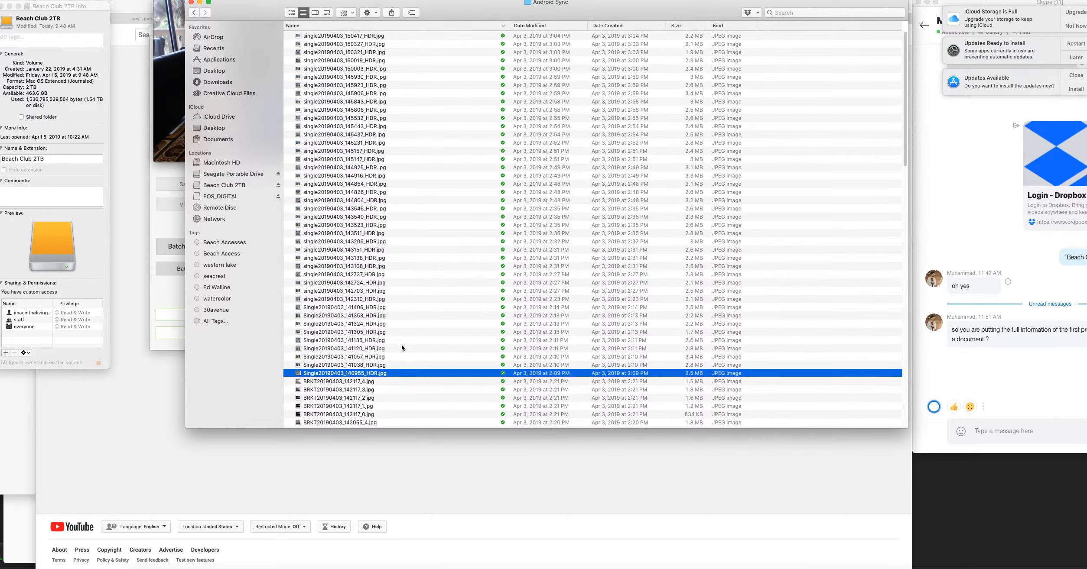
left_click(377, 36)
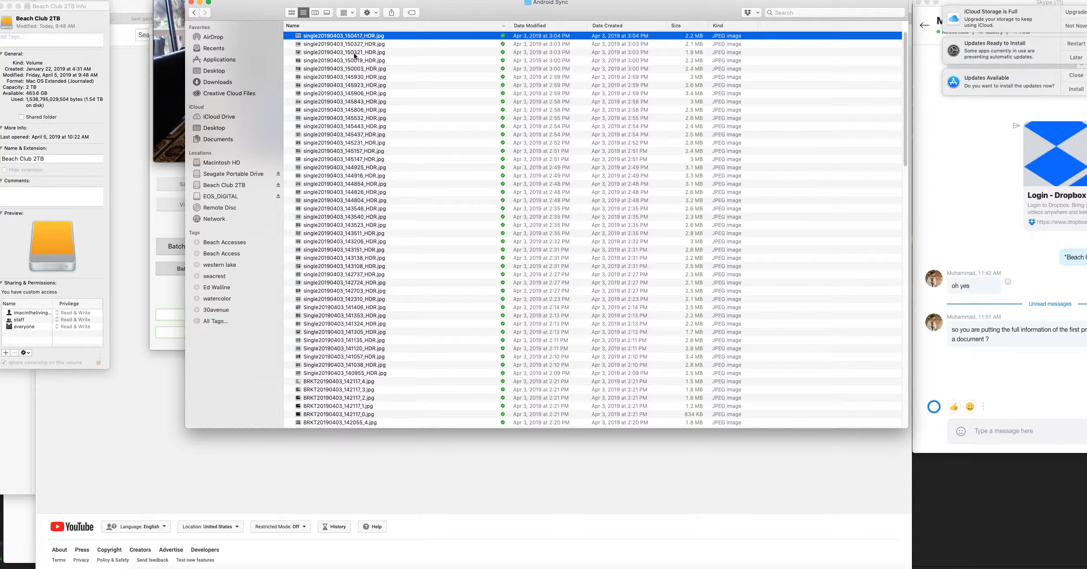
key("space")
key("space")
left_click(342, 384)
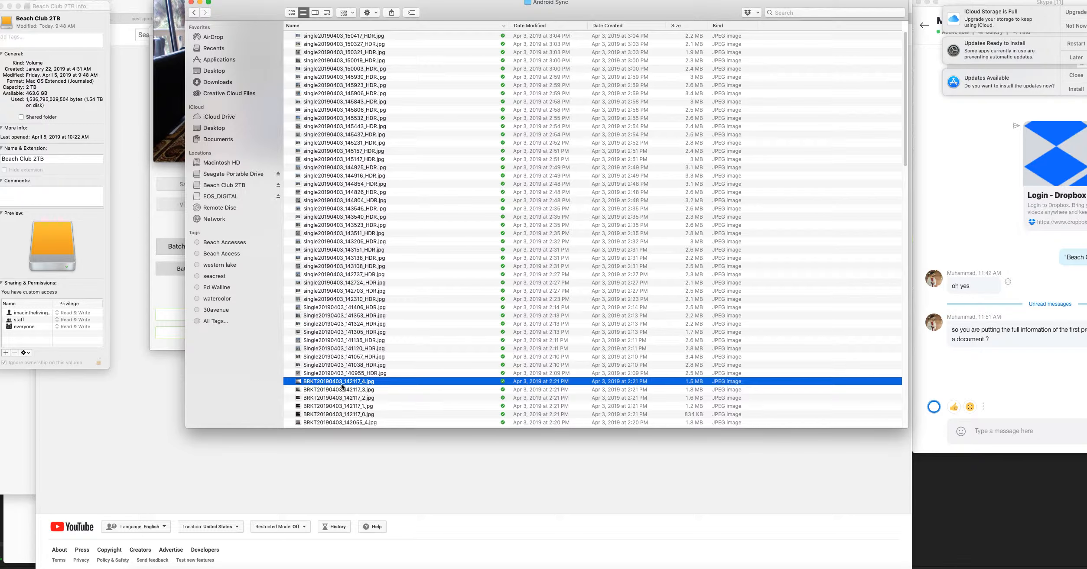
left_click(349, 375)
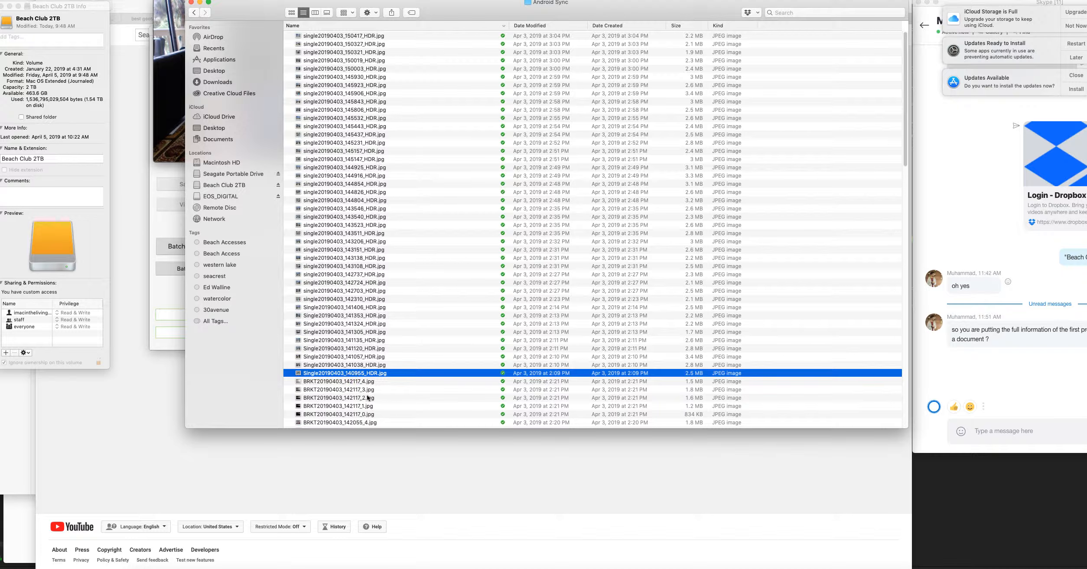
Select the BRKT bracketed photos and group them into a new folder named Brackets.
scroll(314, 379, "down", 1)
scroll(314, 378, "down", 5)
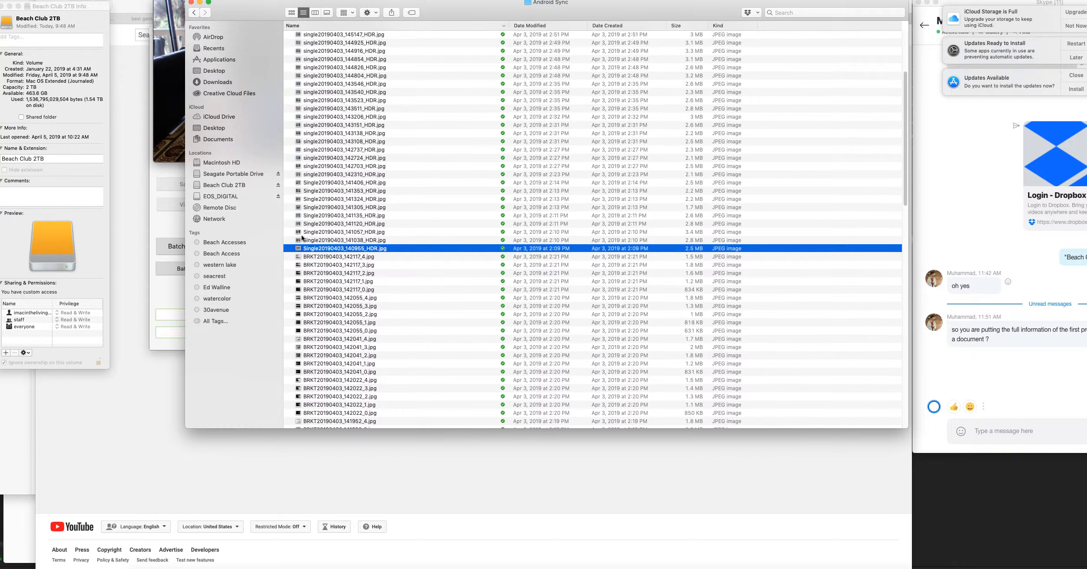
left_click(331, 258)
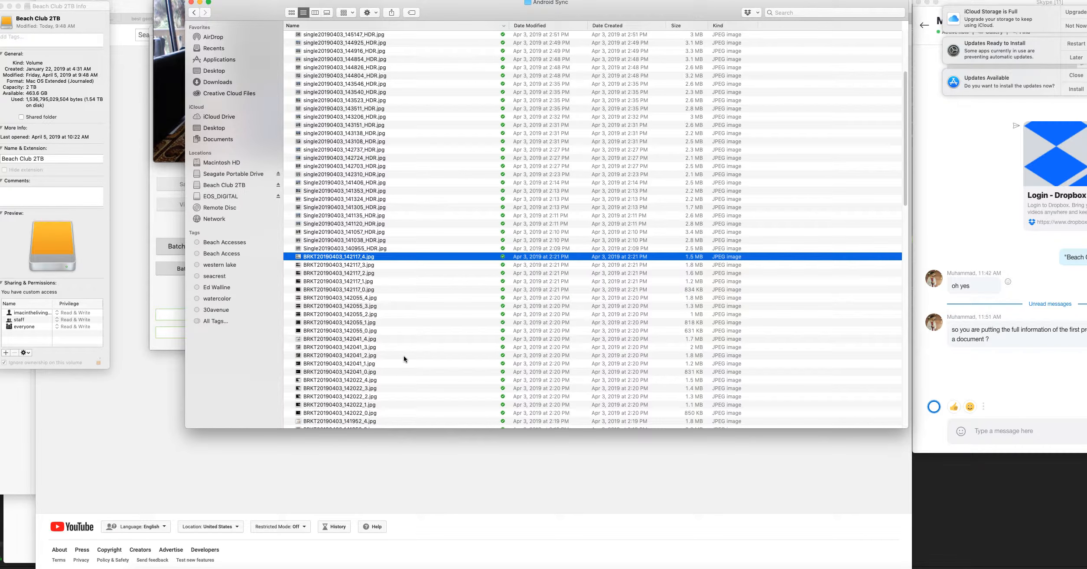
key("space")
key("space")
Group all remaining photos, leaving out the Brackets folder, into a new folder named Singles.
left_click(340, 36)
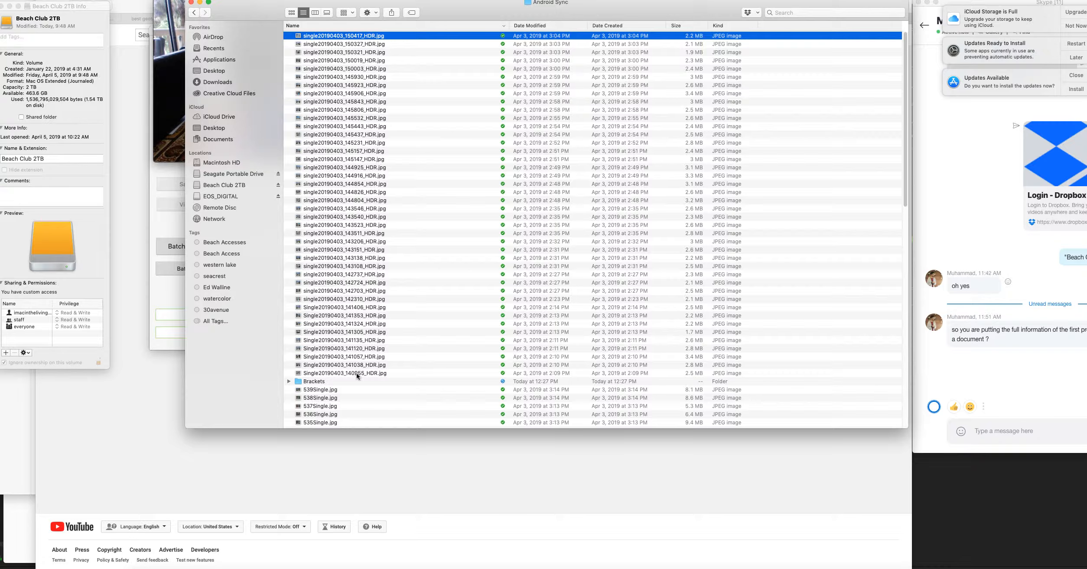
scroll(374, 395, "down", 10)
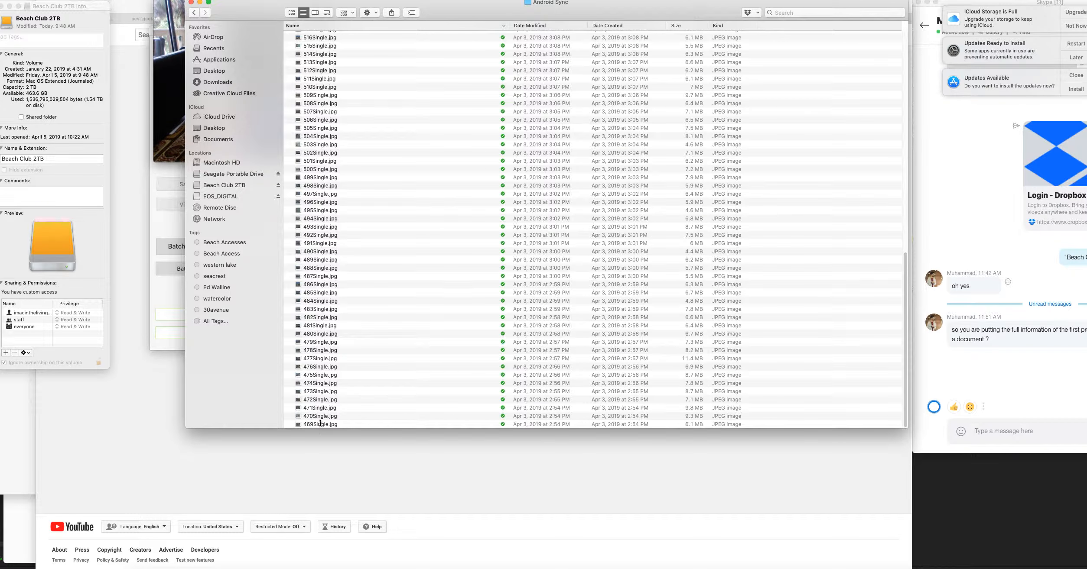
key("super+a")
scroll(385, 322, "up", 10)
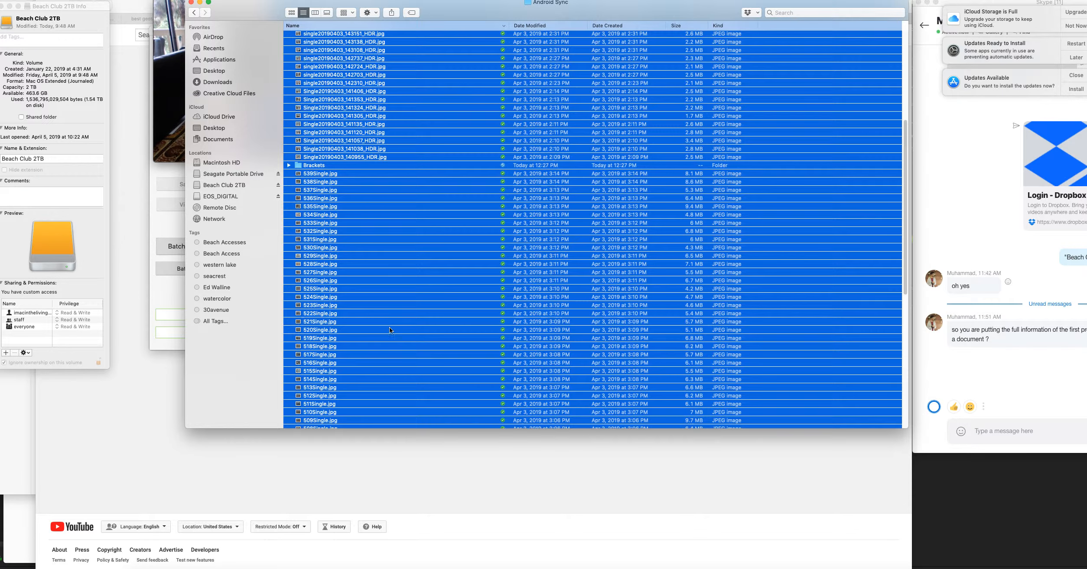
left_click(316, 247, "super")
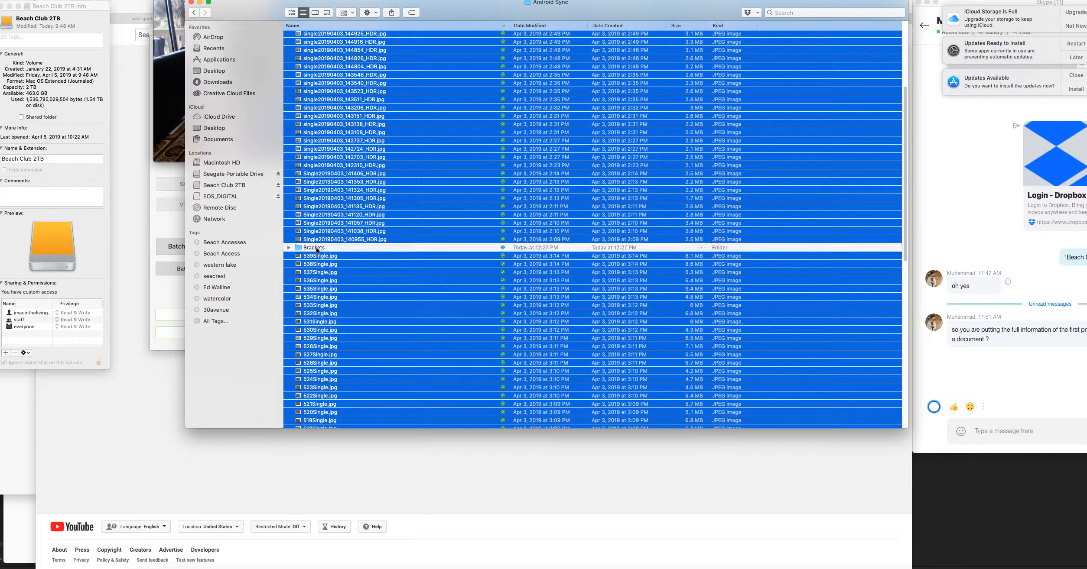
right_click(332, 147)
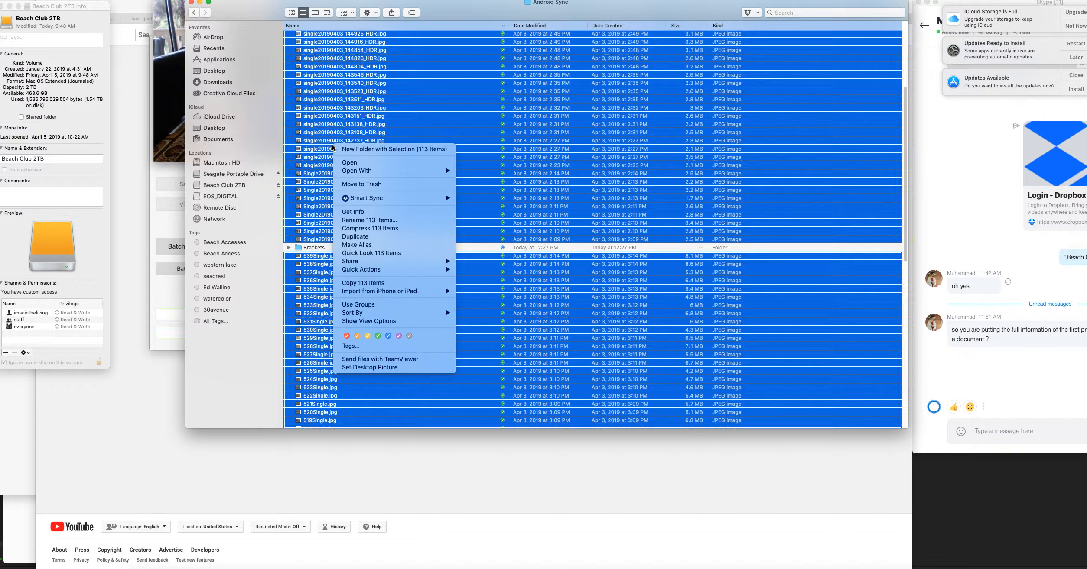
left_click(358, 151)
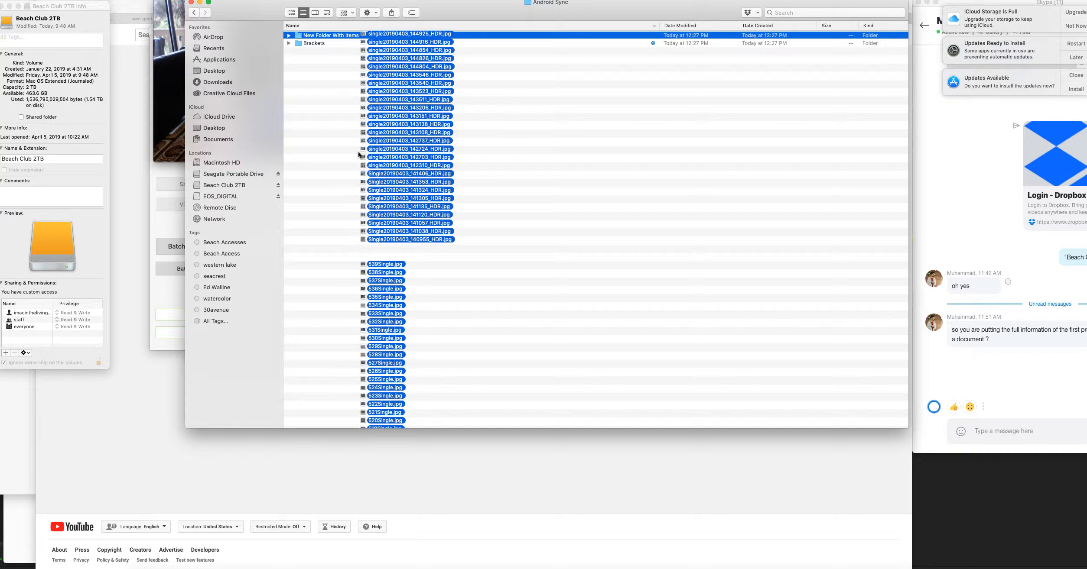
type("Singles")
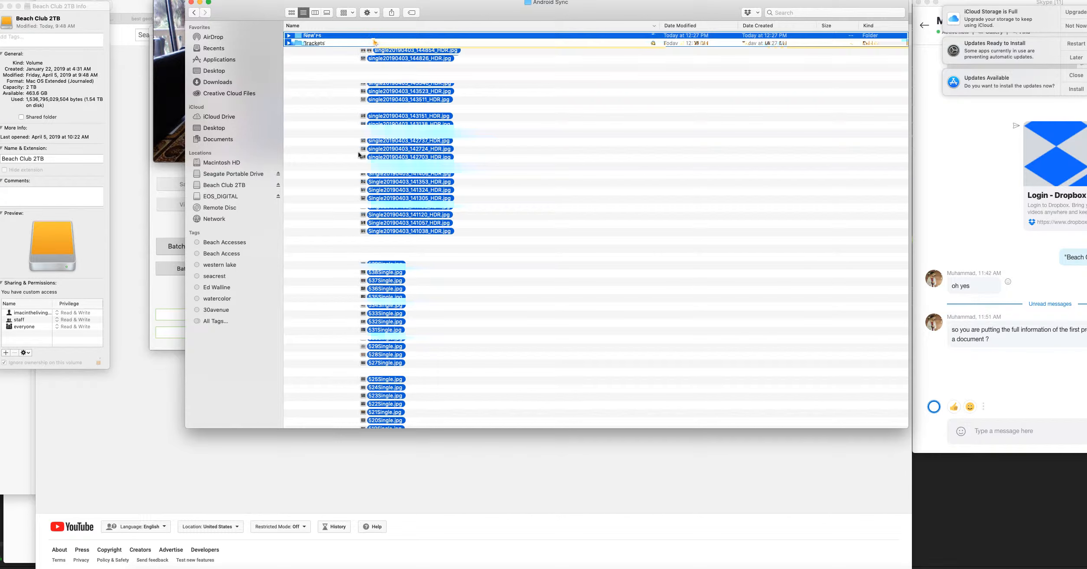
key("Return")
Put the Singles and Brackets folders together into a new folder named 4/5/19 Unedited.
key("super+a")
right_click(322, 35)
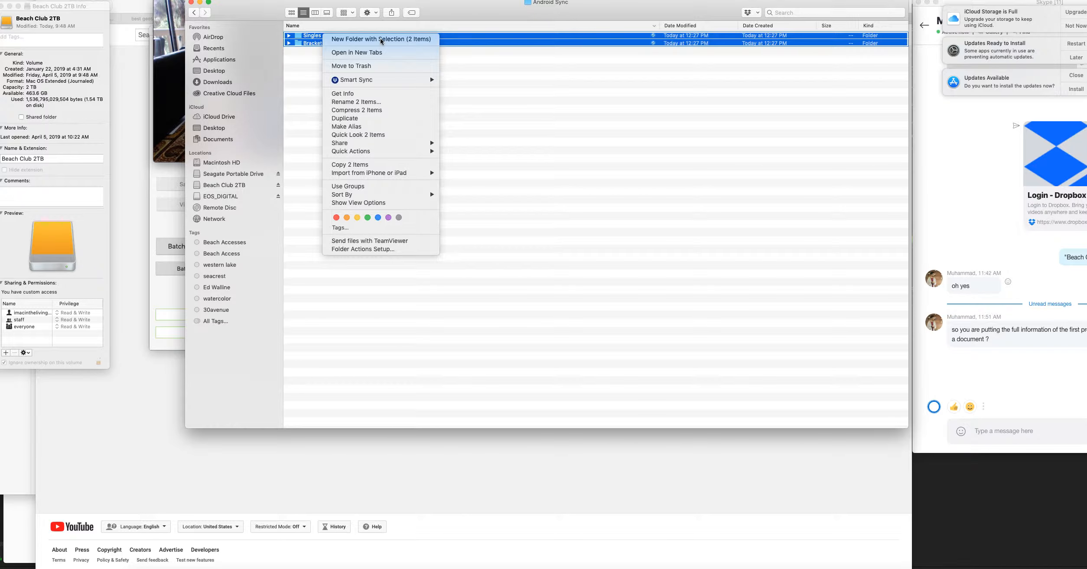
left_click(380, 38)
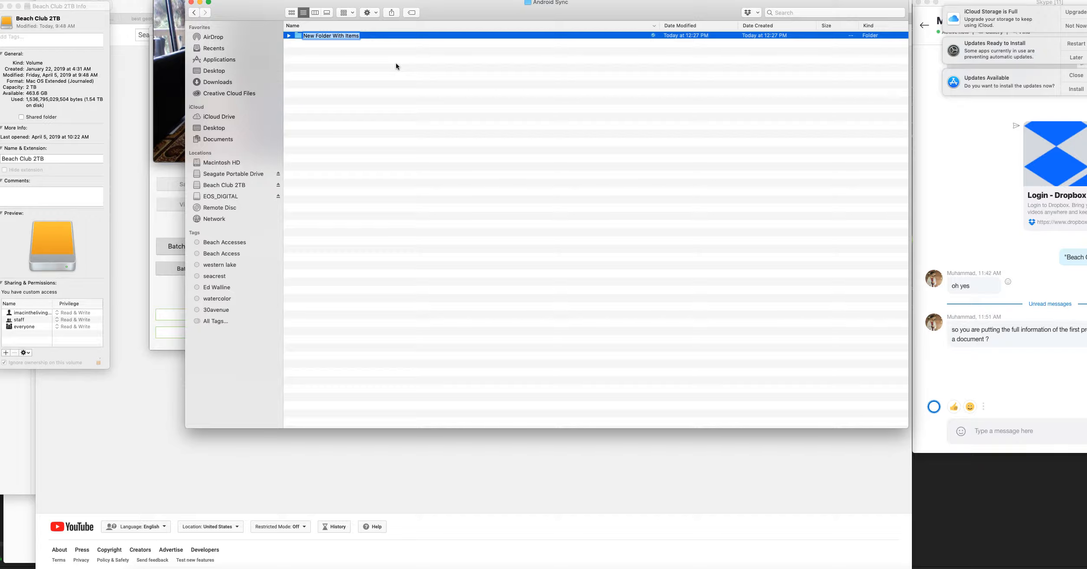
type("4")
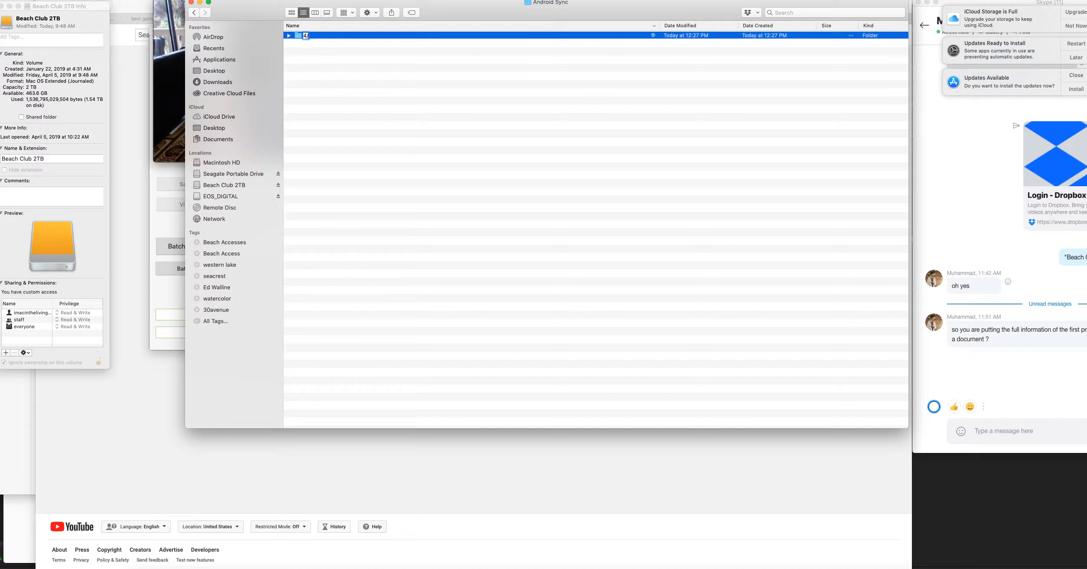
type("/5/19  Unedited")
key("Return")
Expand the 4/5/19 Unedited folder and its Brackets subfolder to check how the photos are organized.
left_click(288, 36)
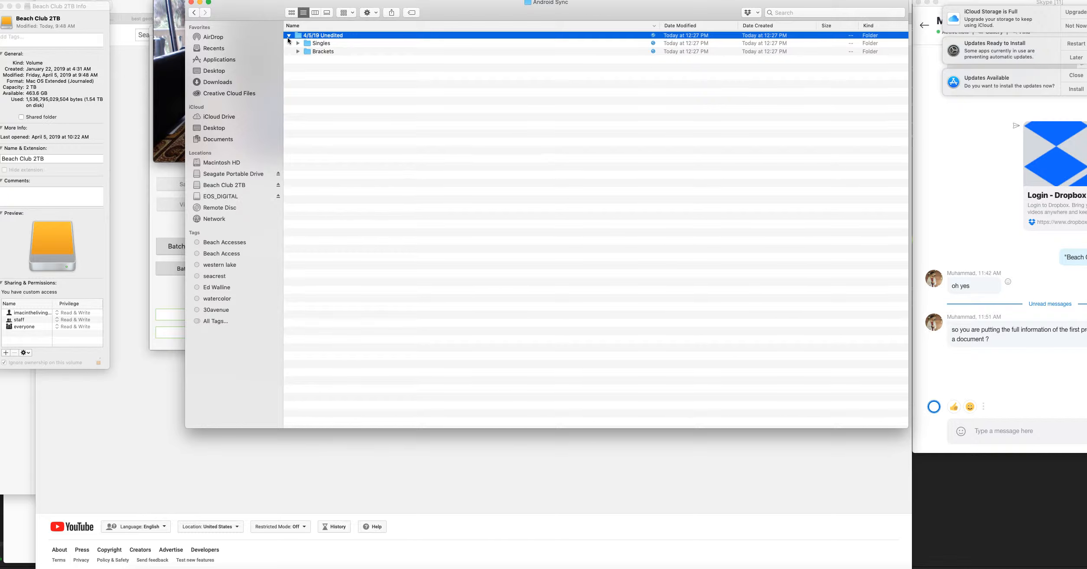
left_click(288, 36)
left_click(288, 36)
left_click(289, 36)
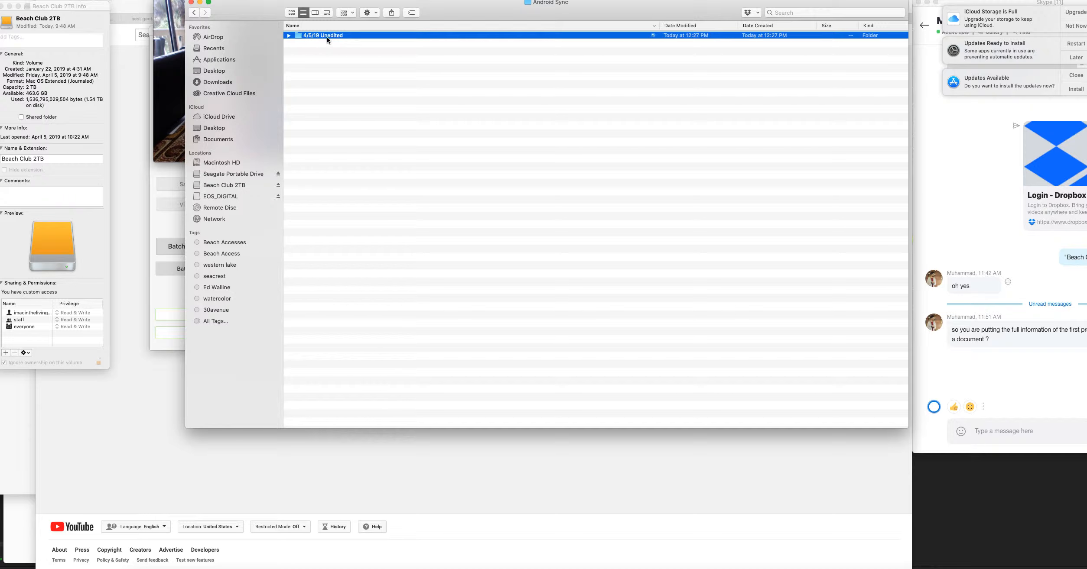
left_click(288, 36)
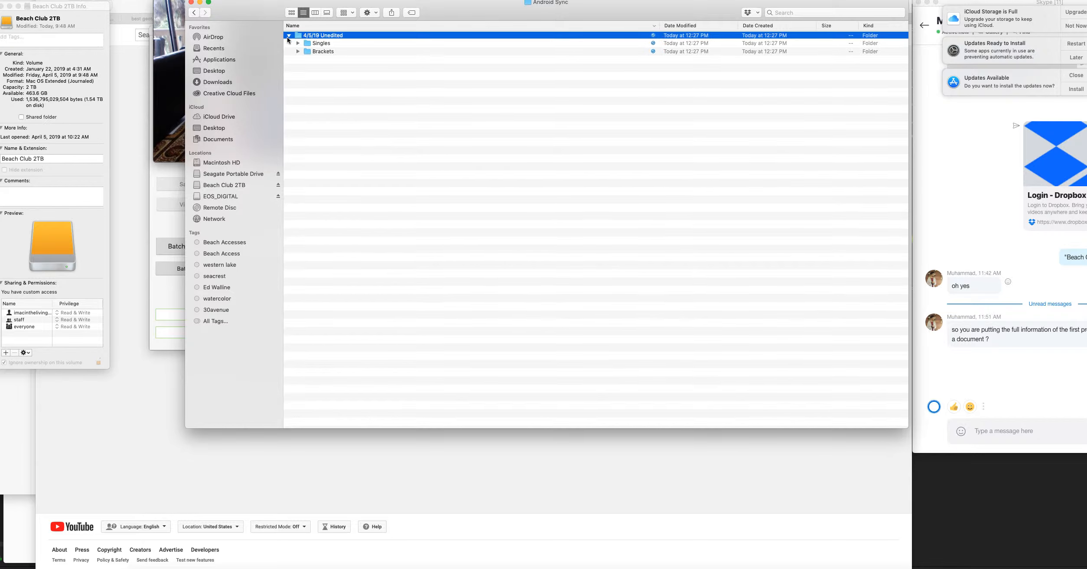
left_click(323, 45)
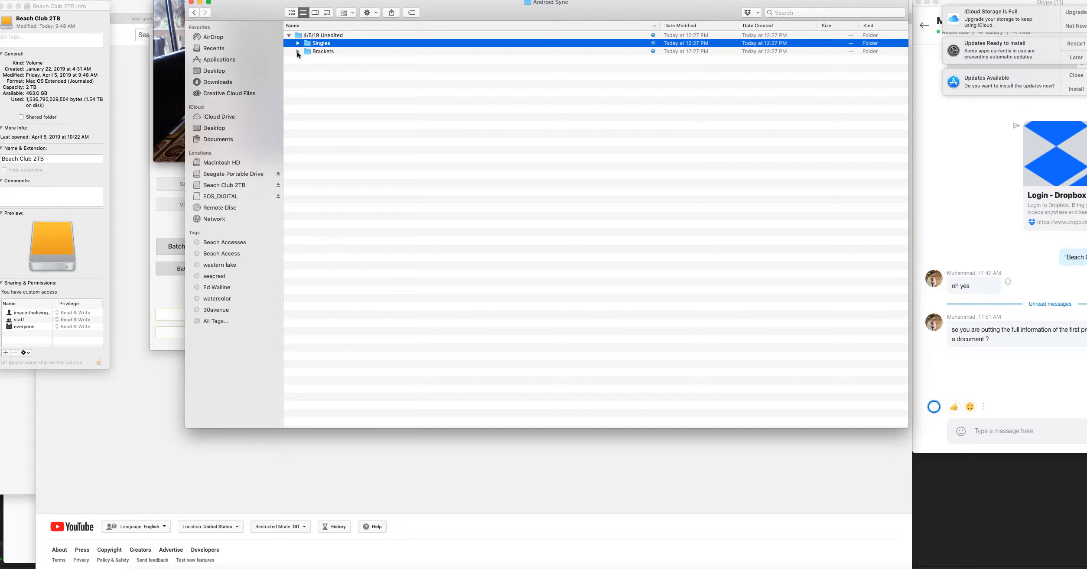
left_click(297, 52)
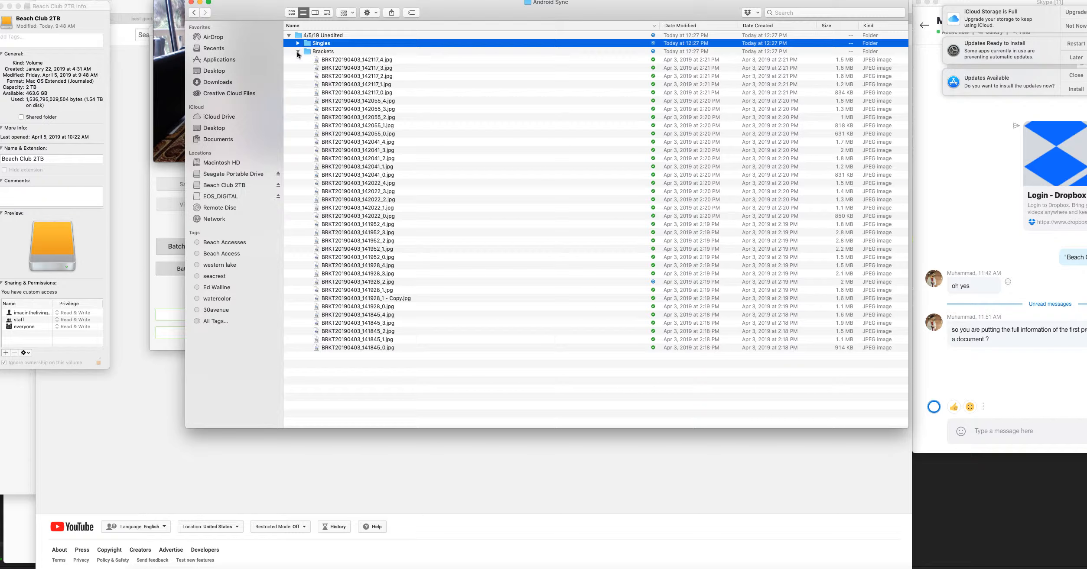
Switch to the Batch Processing of Bracketed Photos window and remove all photos from the source list.
left_click(171, 194)
left_click_drag(340, 88, 342, 189)
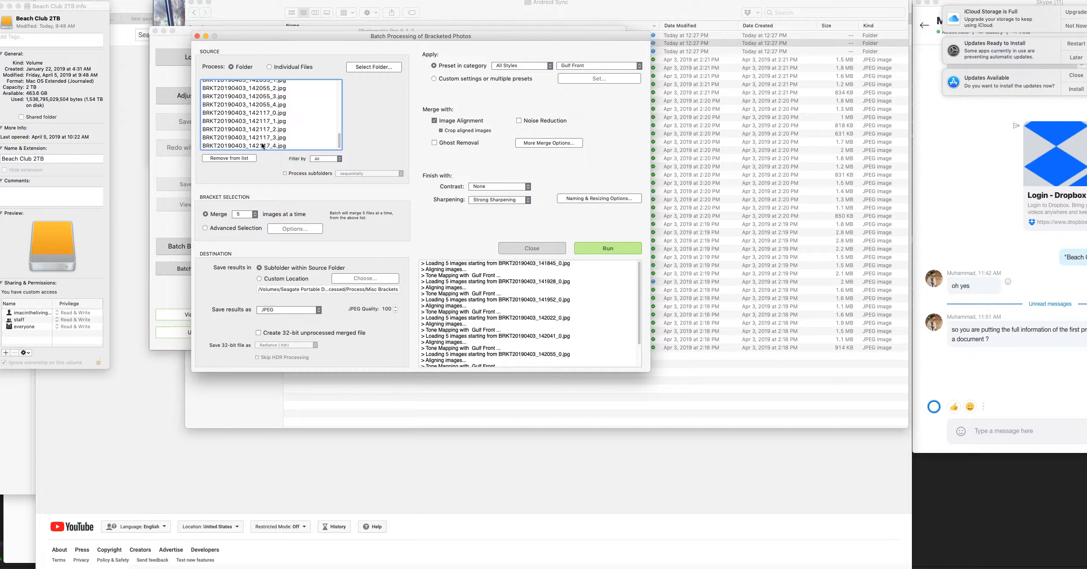
key("super+a")
left_click(241, 157)
Load the Brackets folder inside 4/5/19 Unedited as the source folder for the batch.
left_click(379, 67)
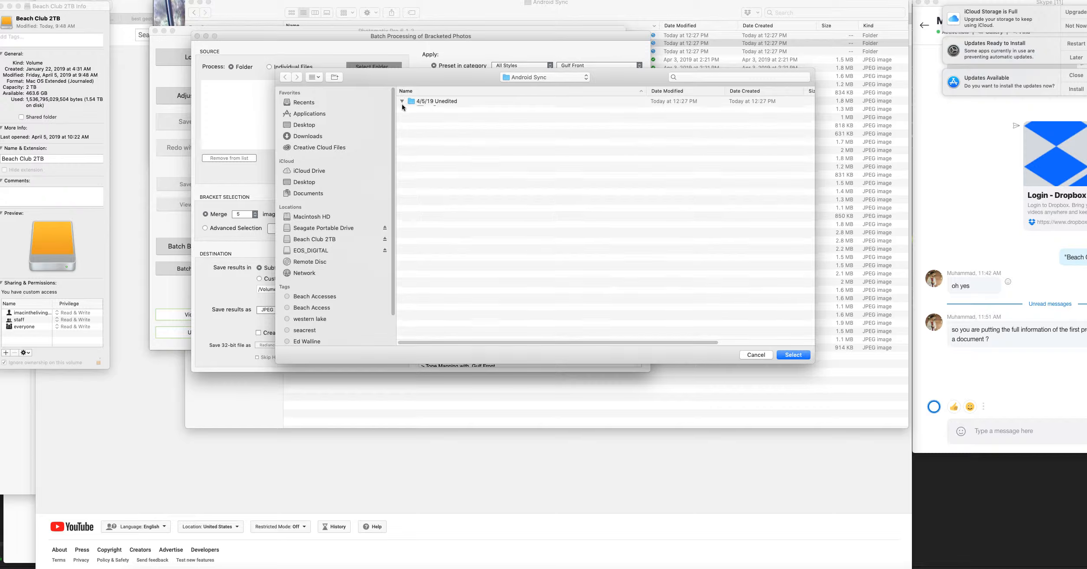
left_click(402, 100)
left_click(450, 116)
left_click(442, 109)
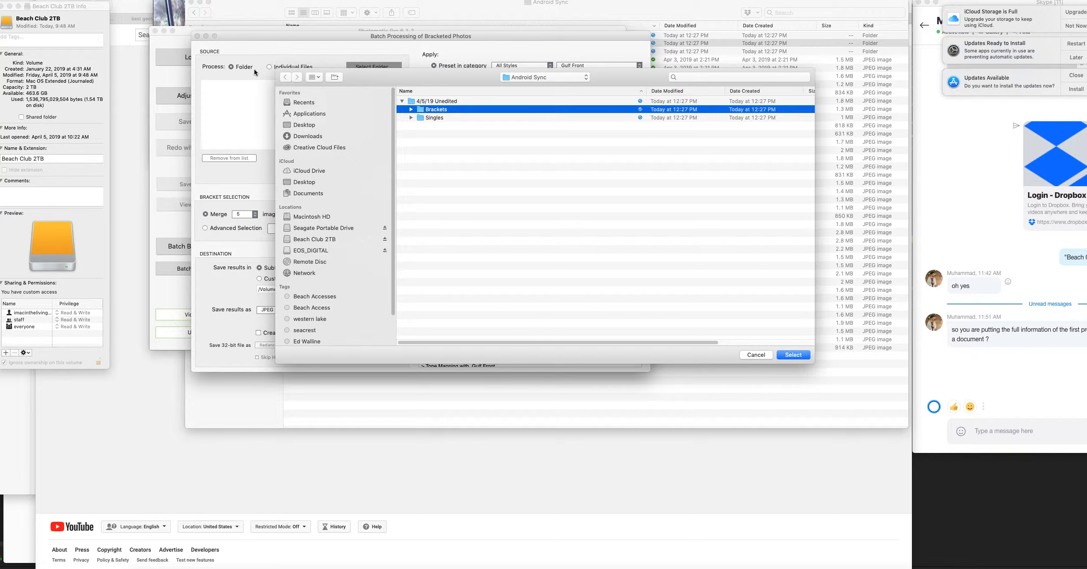
left_click(793, 356)
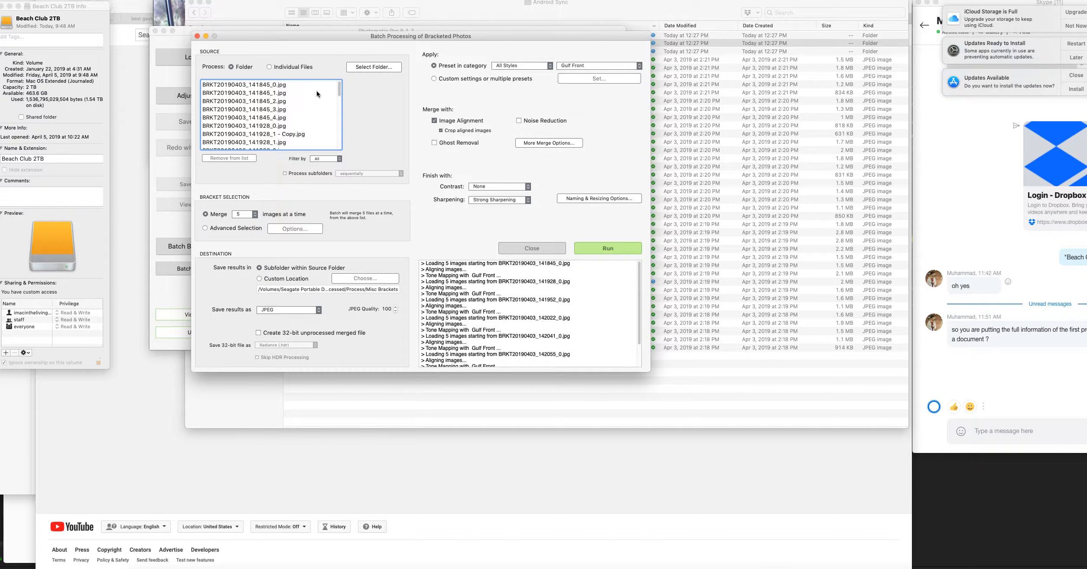
Remove the duplicate photo BRKT20190403_141928_1 - Copy.jpg from the source list.
left_click(277, 86)
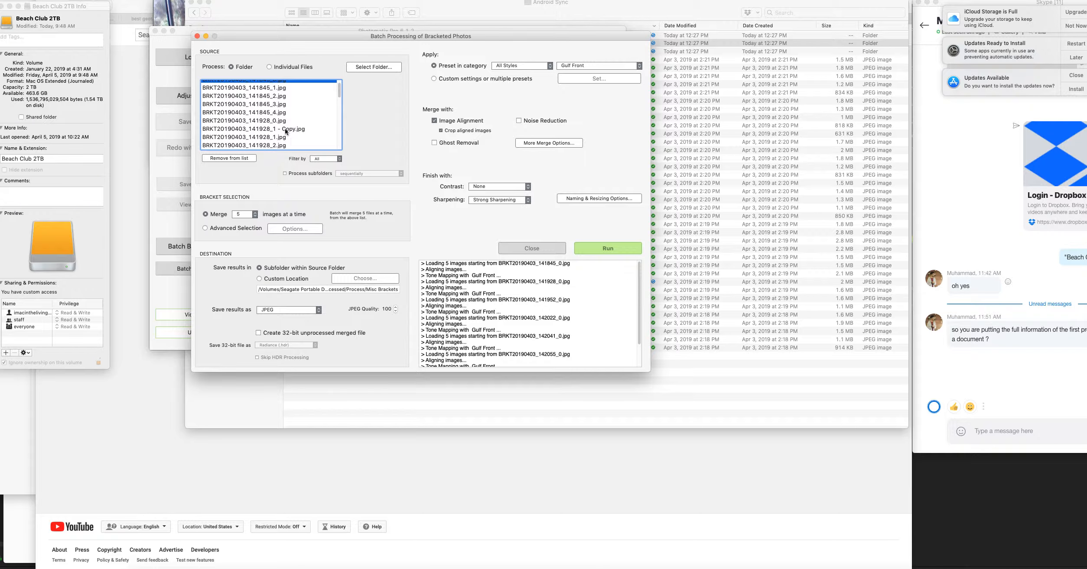
left_click(287, 130)
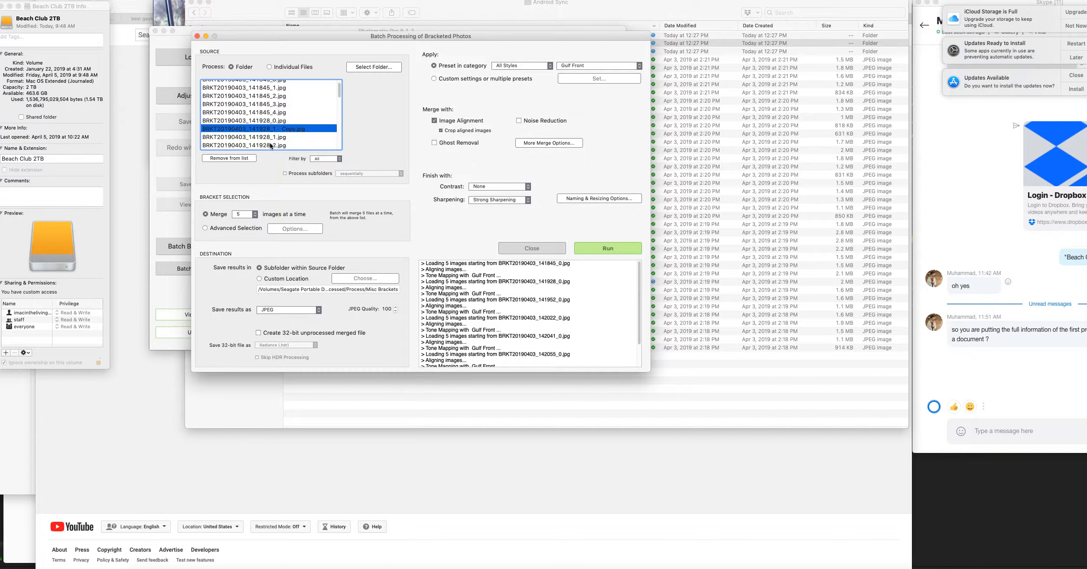
left_click(238, 160)
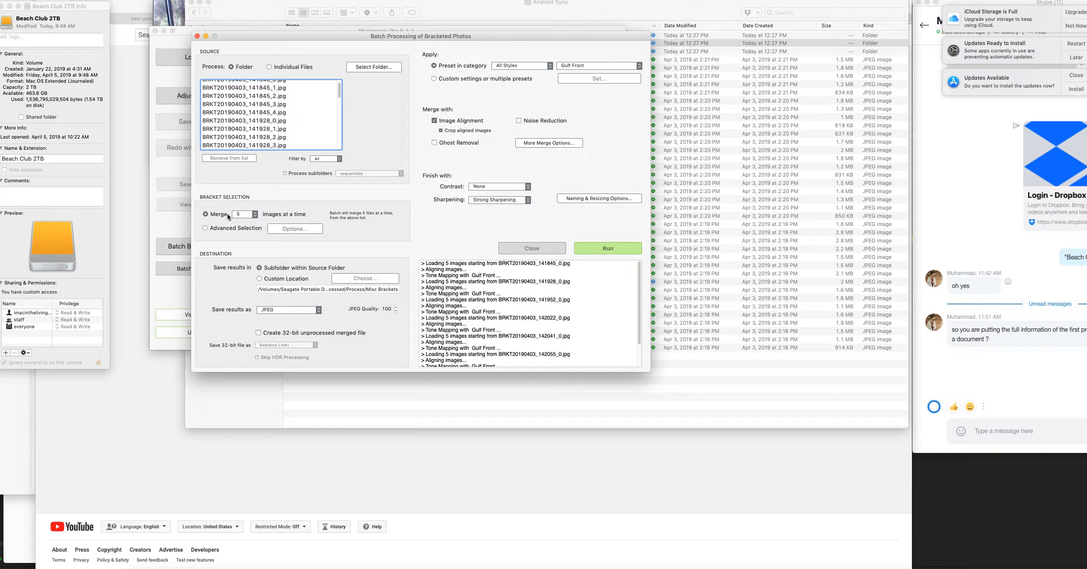
Use advanced bracket selection with automatic detection of sets between 3 and 5 frames and at most 0.8 seconds between successive frames.
left_click(206, 230)
left_click(294, 229)
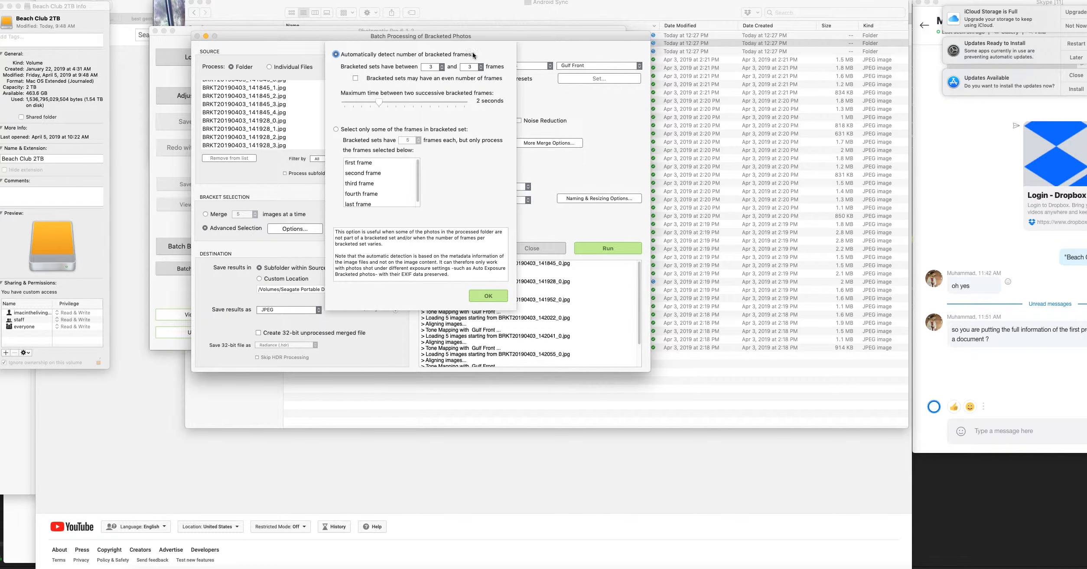
left_click(472, 69)
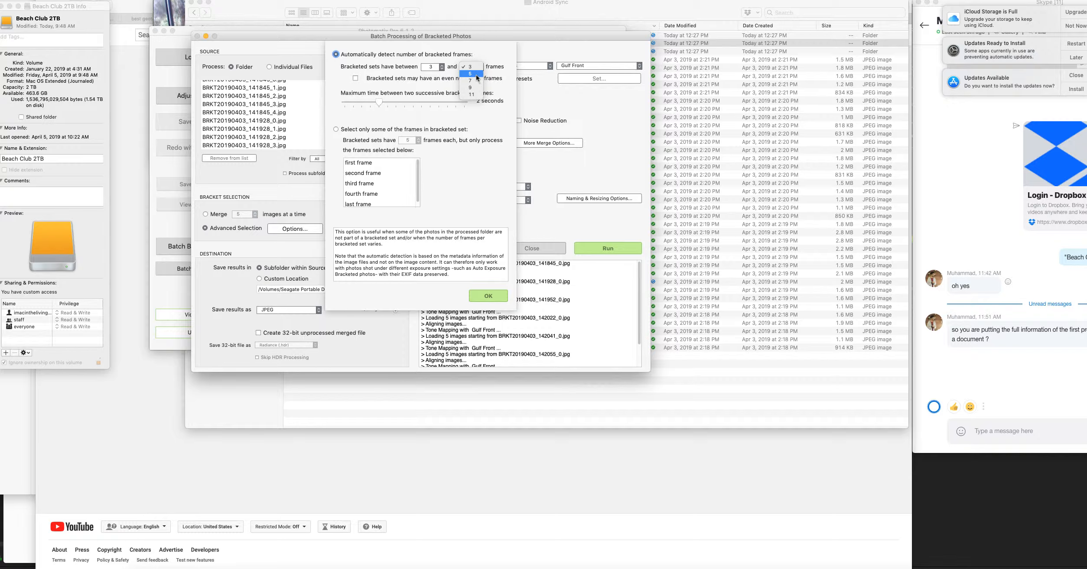
left_click(469, 73)
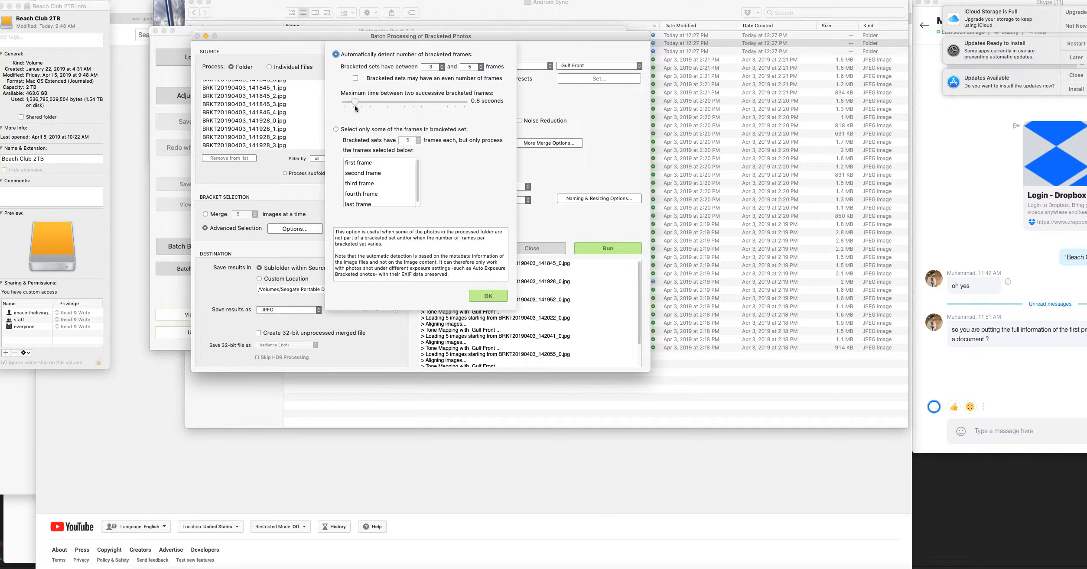
left_click(492, 296)
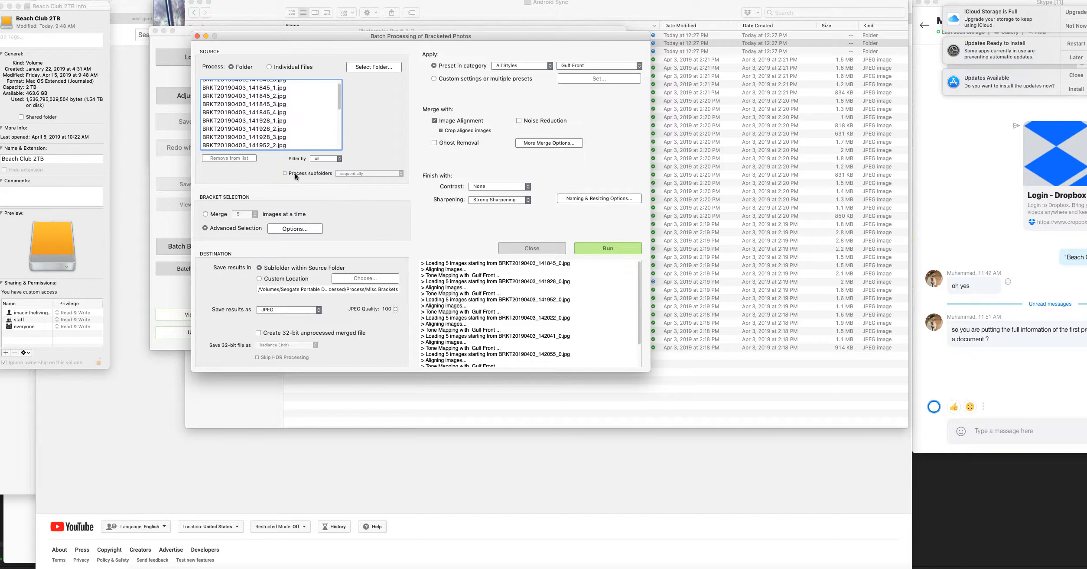
Check the source list of bracketed photos from its first file and run the batch merge with the Gulf Front preset.
scroll(288, 127, "up", 2)
left_click(284, 87)
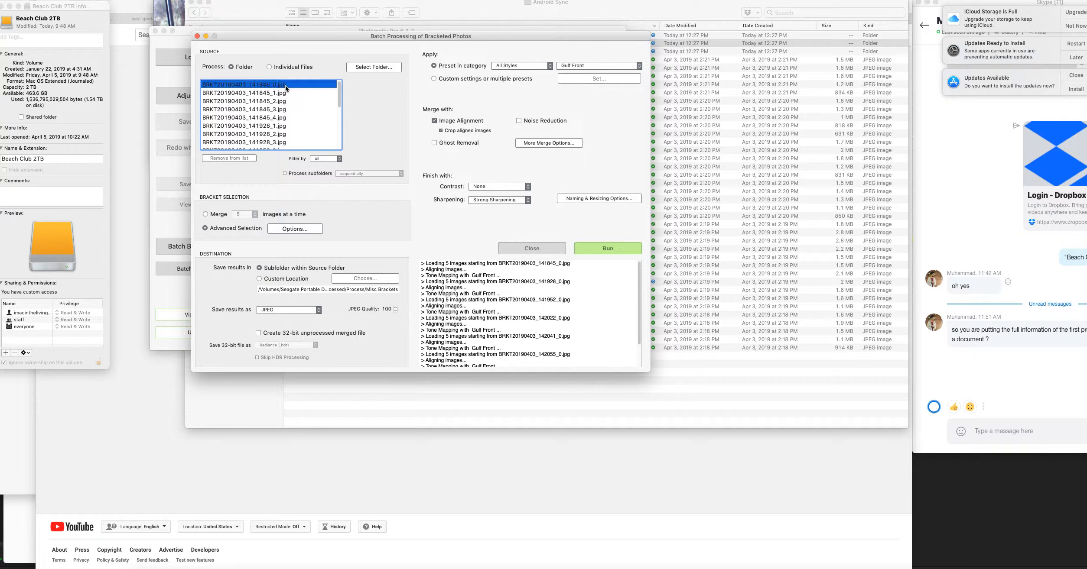
scroll(291, 138, "down", 5)
scroll(291, 142, "up", 5)
left_click(621, 249)
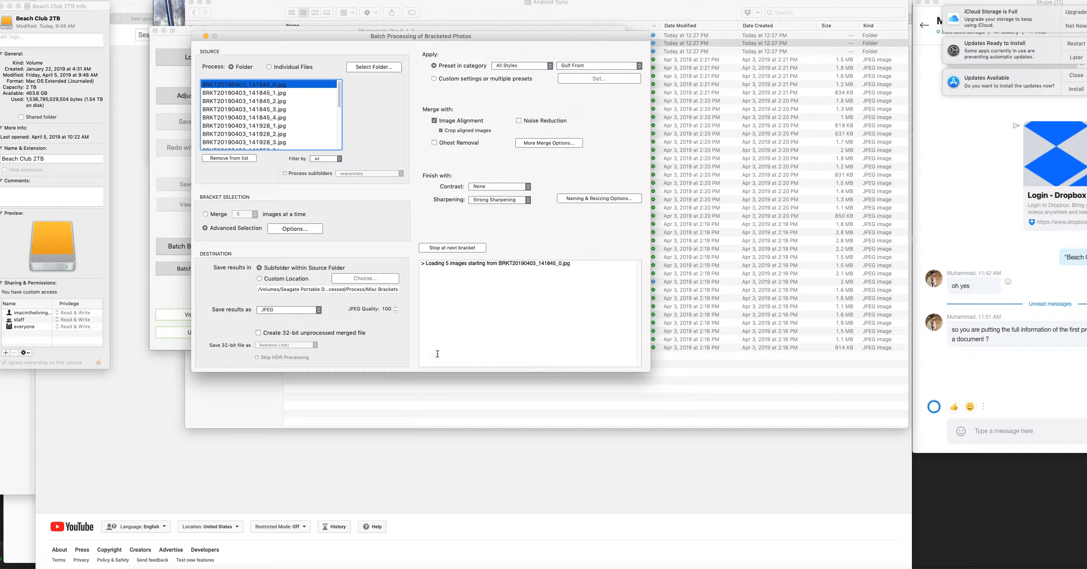
Switch to the Android Sync window in Finder and move it aside to view the Brackets folder alongside the batch window.
left_click(721, 270)
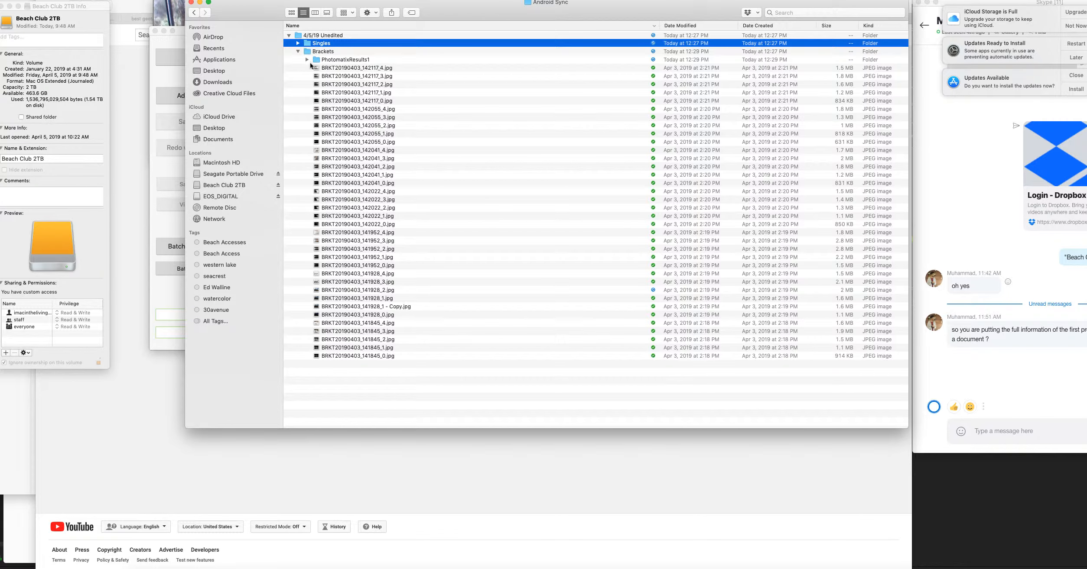
left_click_drag(260, 13, 444, 13)
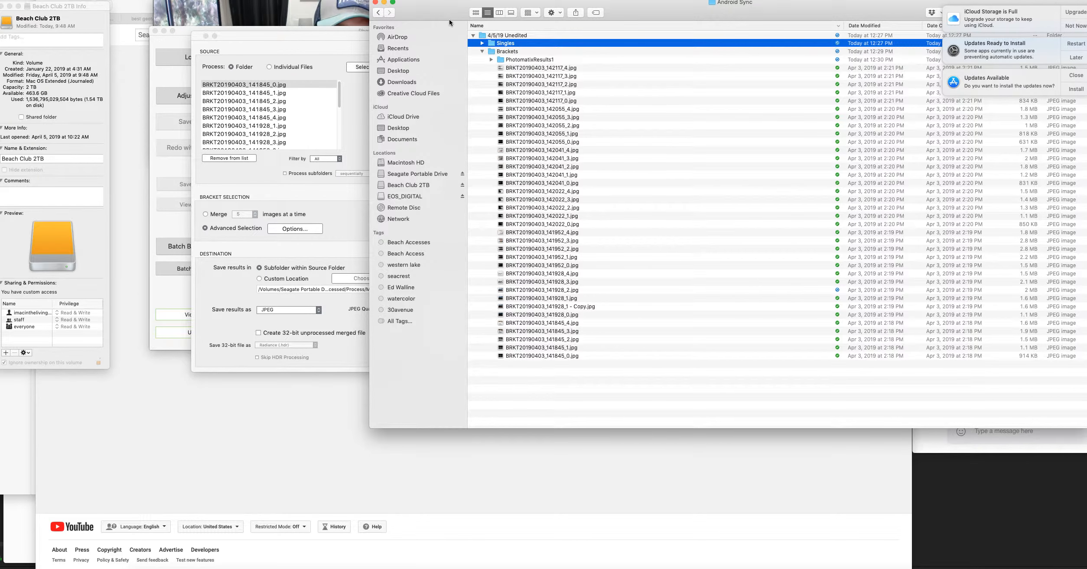
left_click_drag(449, 23, 450, 24)
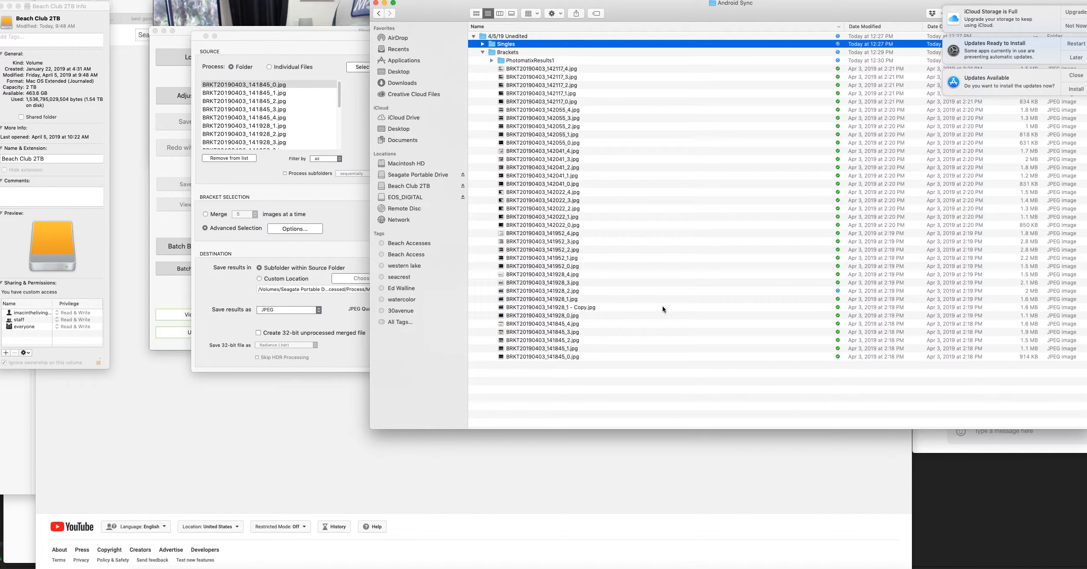
left_click(779, 568)
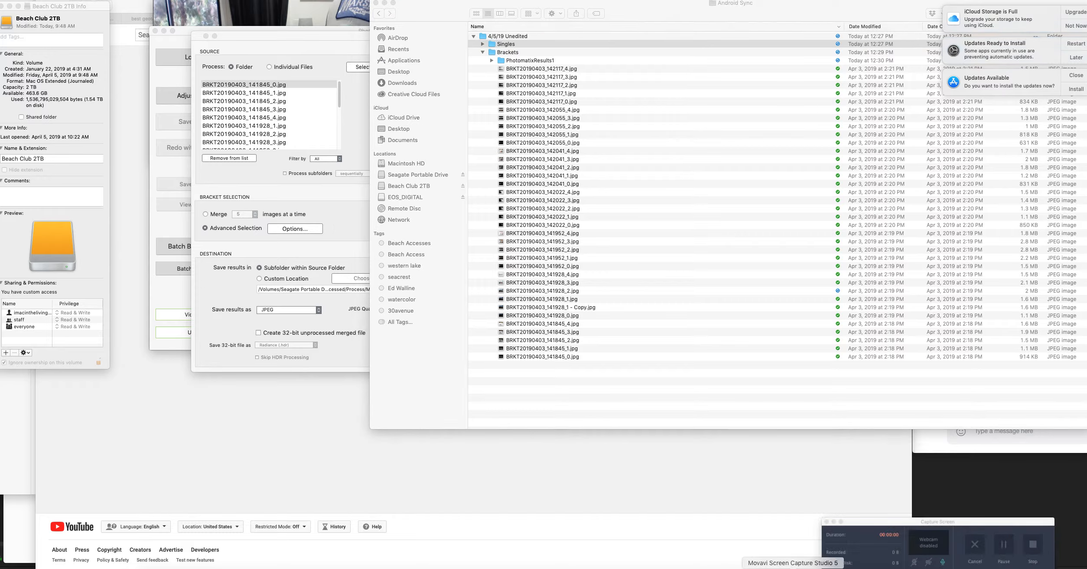